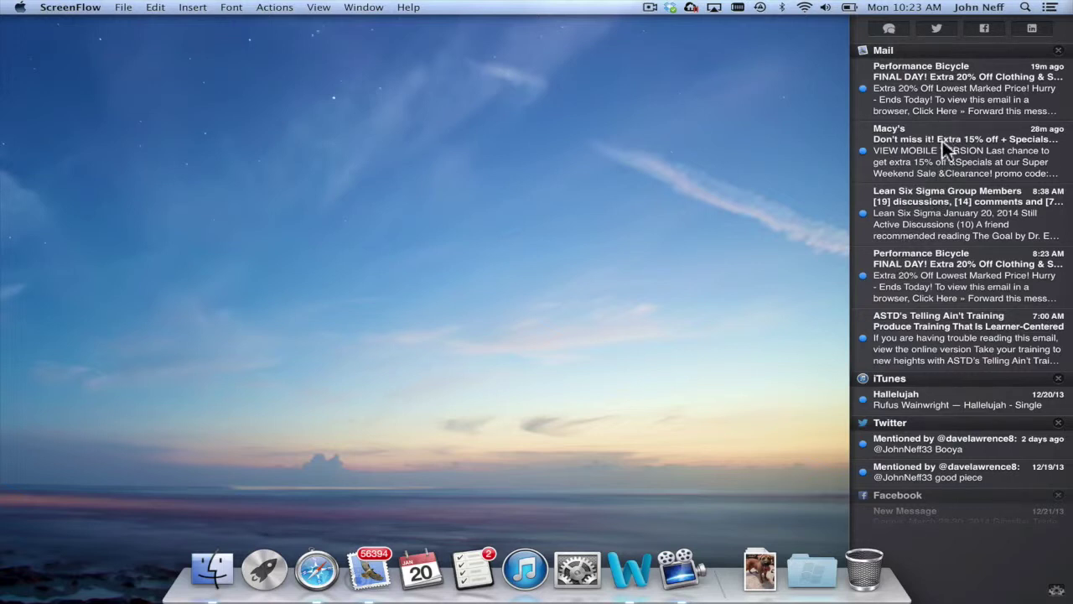
- Scroll through the notification list, then dismiss Notification Center by clicking the desktop
{"action": "scroll", "coordinate": [984, 224], "scroll_direction": "down", "scroll_amount": 3}
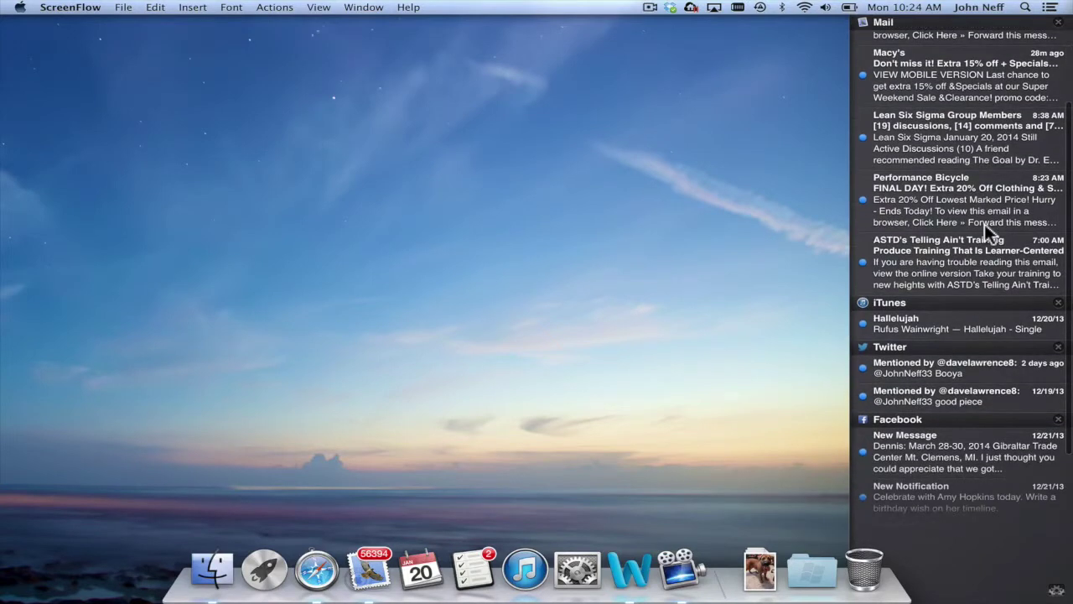
{"action": "scroll", "coordinate": [974, 343], "scroll_direction": "down", "scroll_amount": 4}
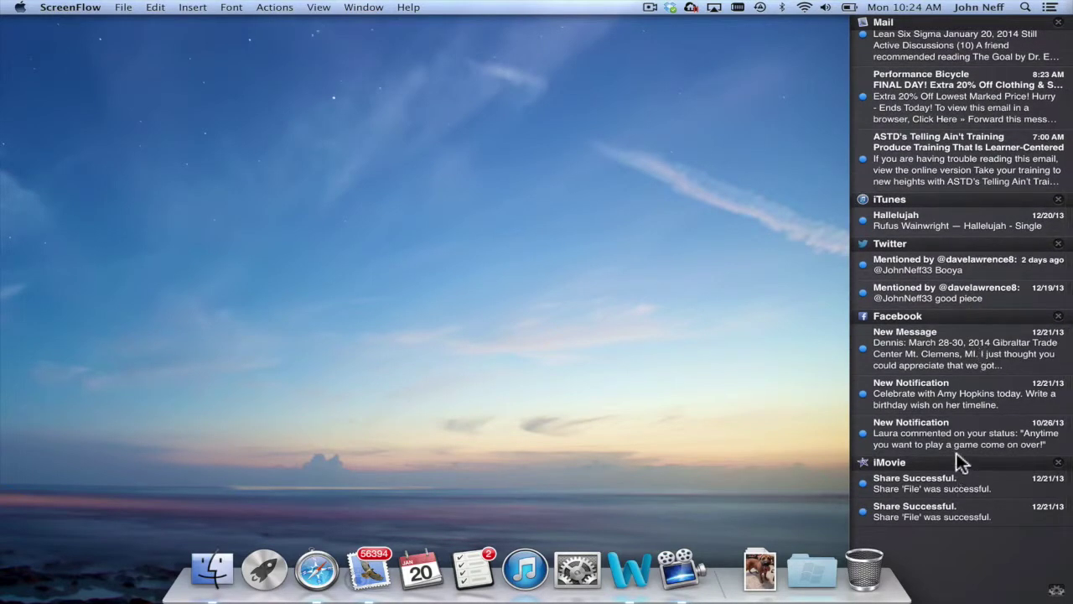
{"action": "scroll", "coordinate": [956, 453], "scroll_direction": "up", "scroll_amount": 8}
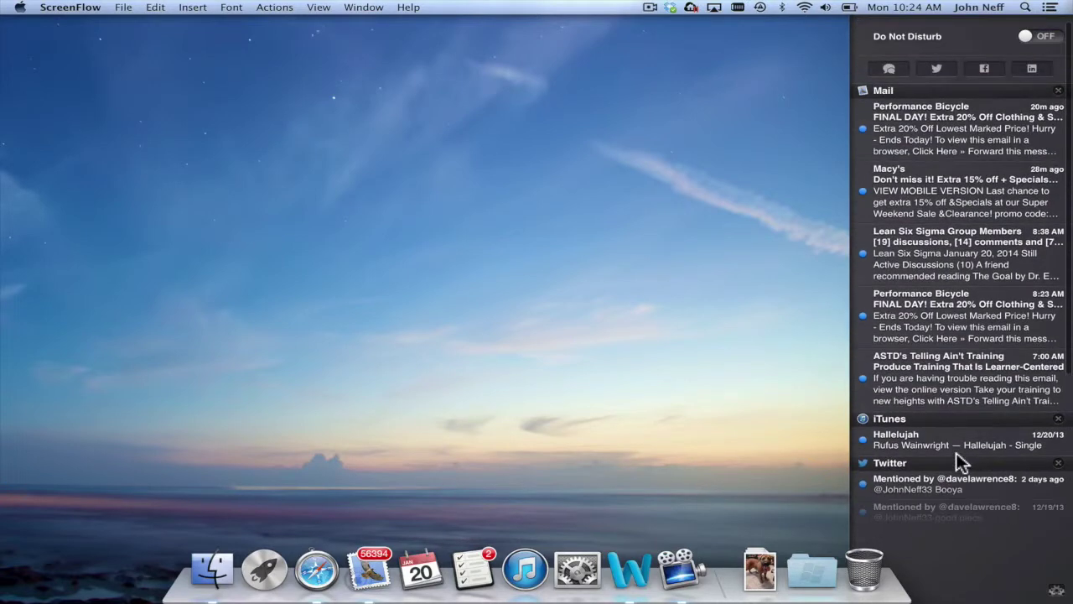
{"action": "scroll", "coordinate": [956, 452], "scroll_direction": "down", "scroll_amount": 2}
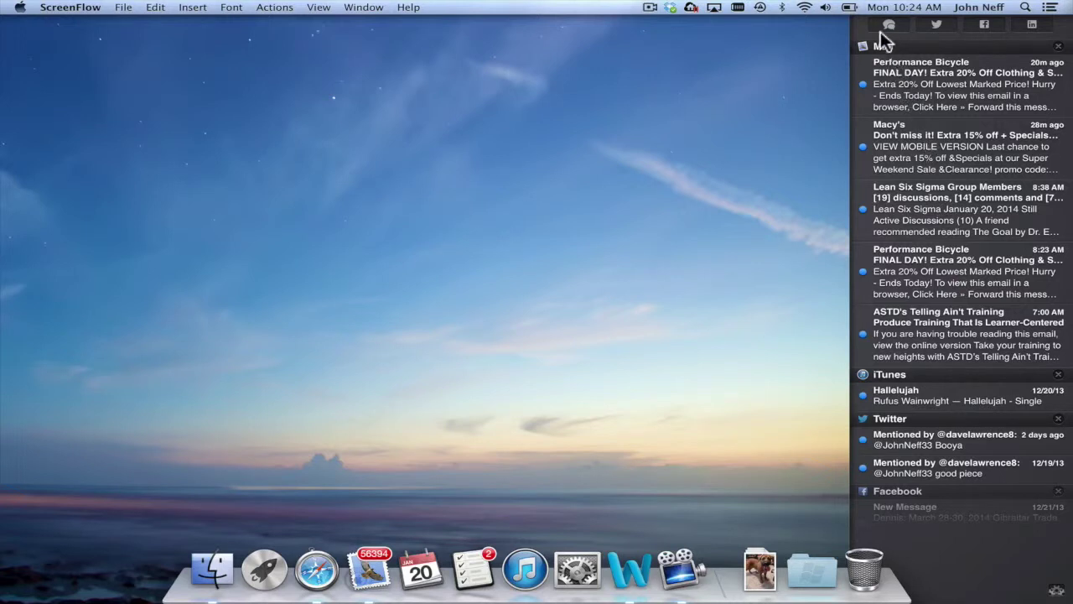
{"action": "scroll", "coordinate": [902, 26], "scroll_direction": "up", "scroll_amount": 3}
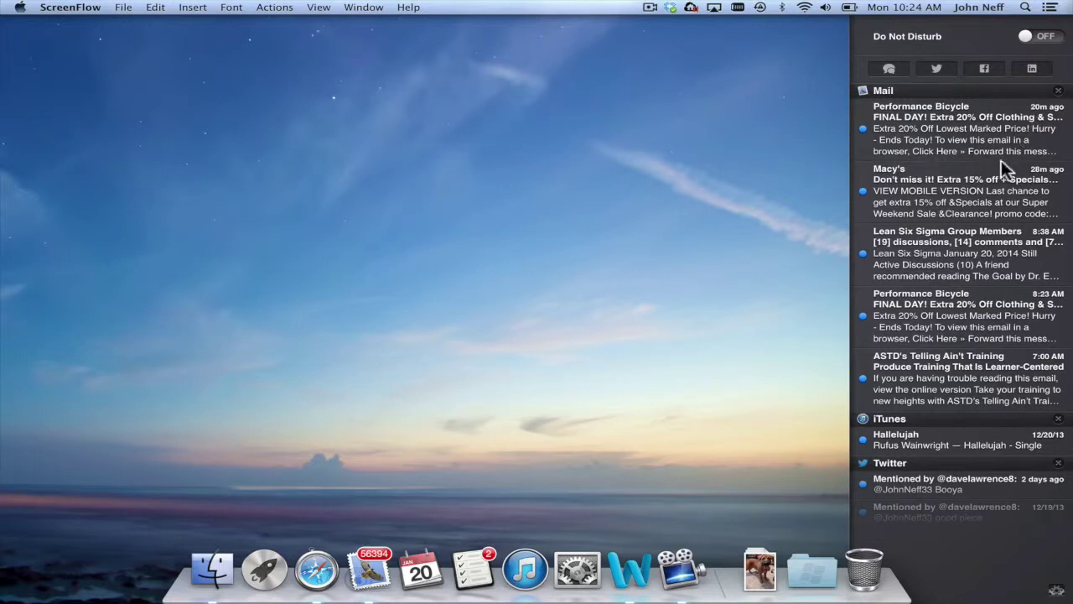
{"action": "scroll", "coordinate": [1001, 160], "scroll_direction": "down", "scroll_amount": 3}
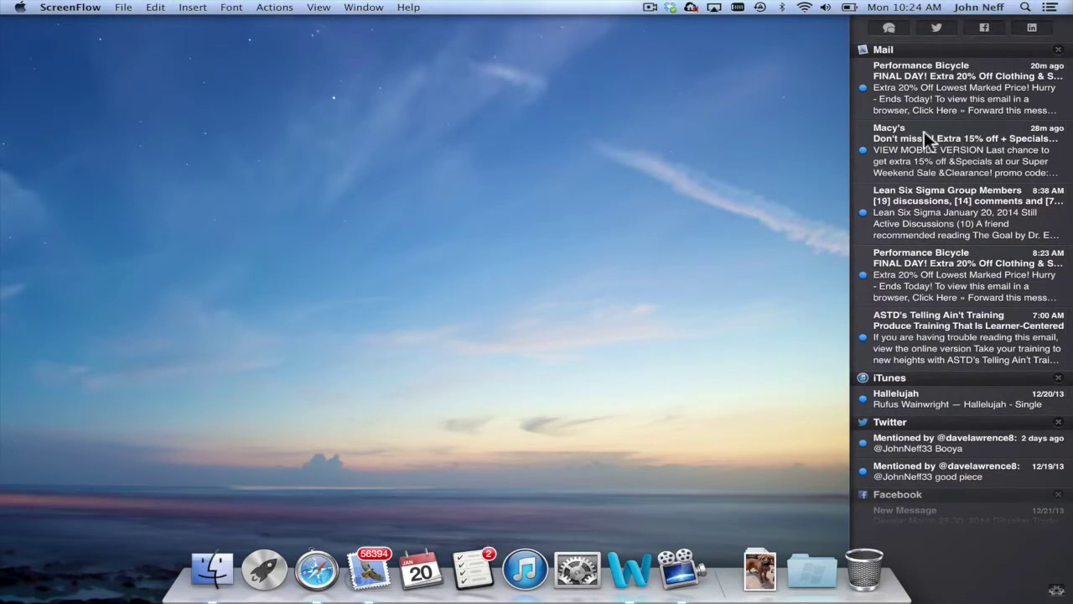
{"action": "left_click", "coordinate": [723, 120]}
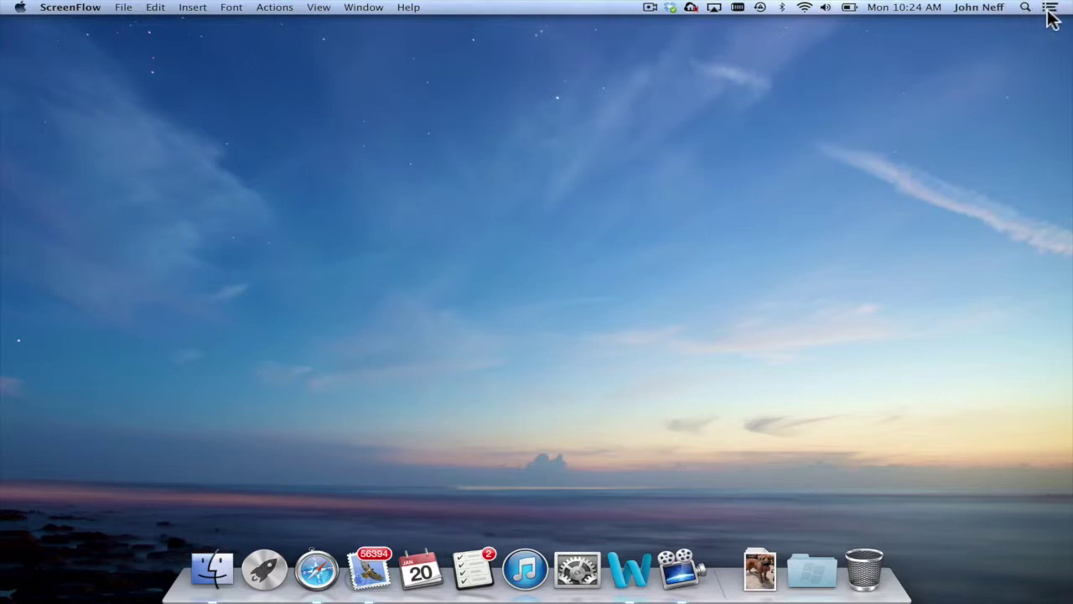
- Toggle the panel open and shut from the menu-bar icon, ending with it closed
{"action": "left_click", "coordinate": [1050, 7]}
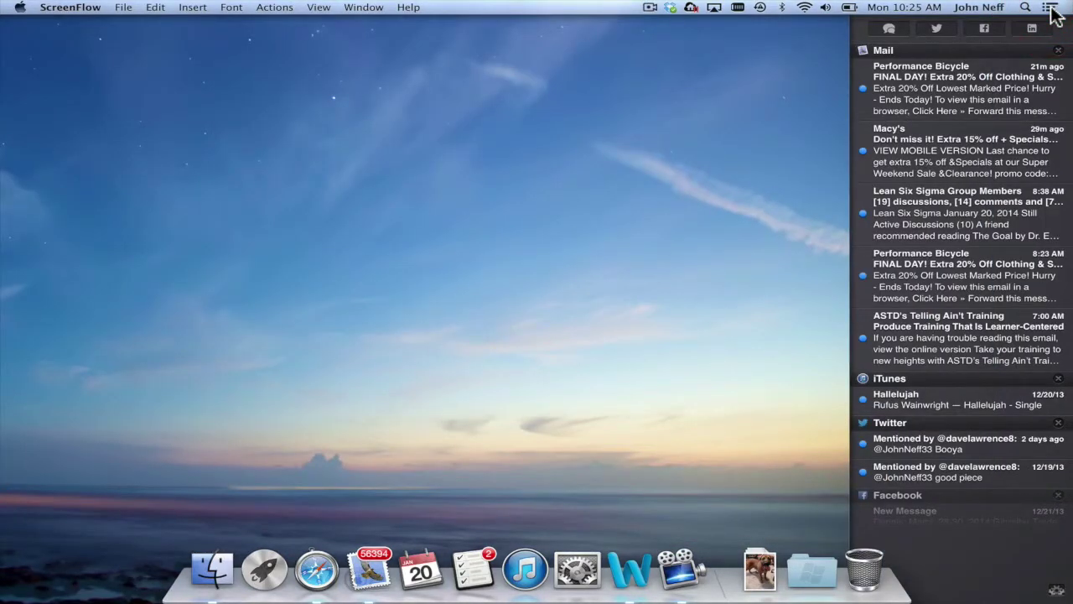
{"action": "left_click", "coordinate": [1051, 8]}
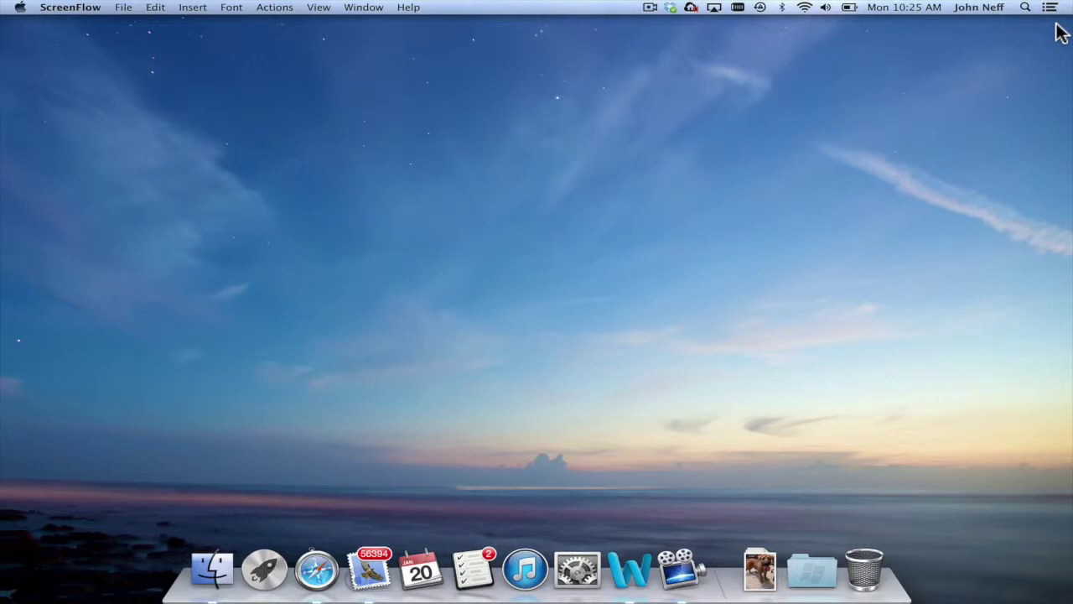
{"action": "left_click", "coordinate": [1050, 9]}
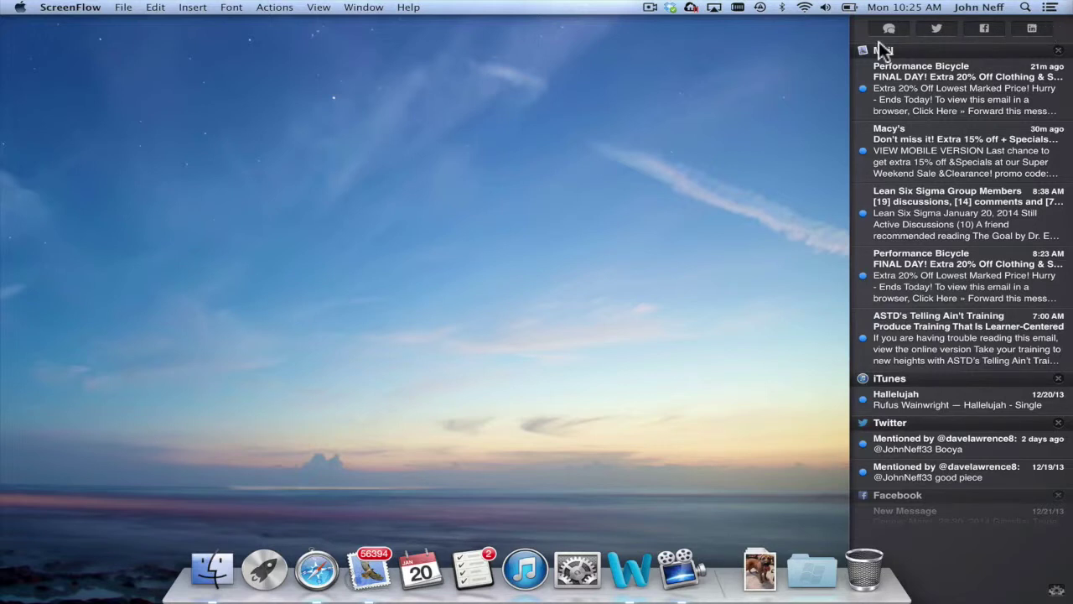
{"action": "left_click", "coordinate": [802, 74]}
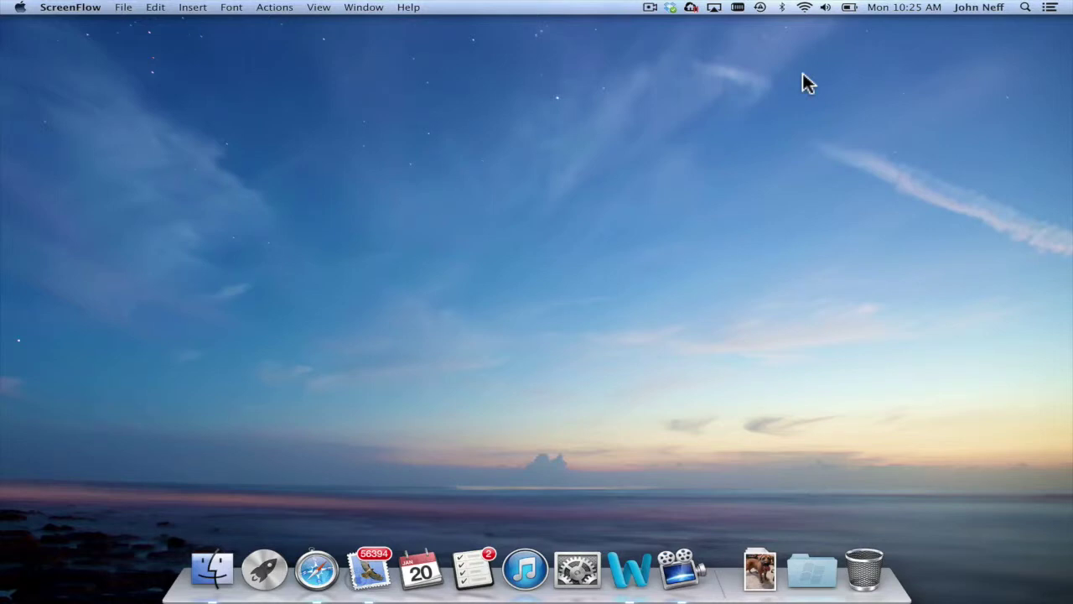
{"action": "scroll", "coordinate": [803, 73], "scroll_direction": "right", "scroll_amount": 3}
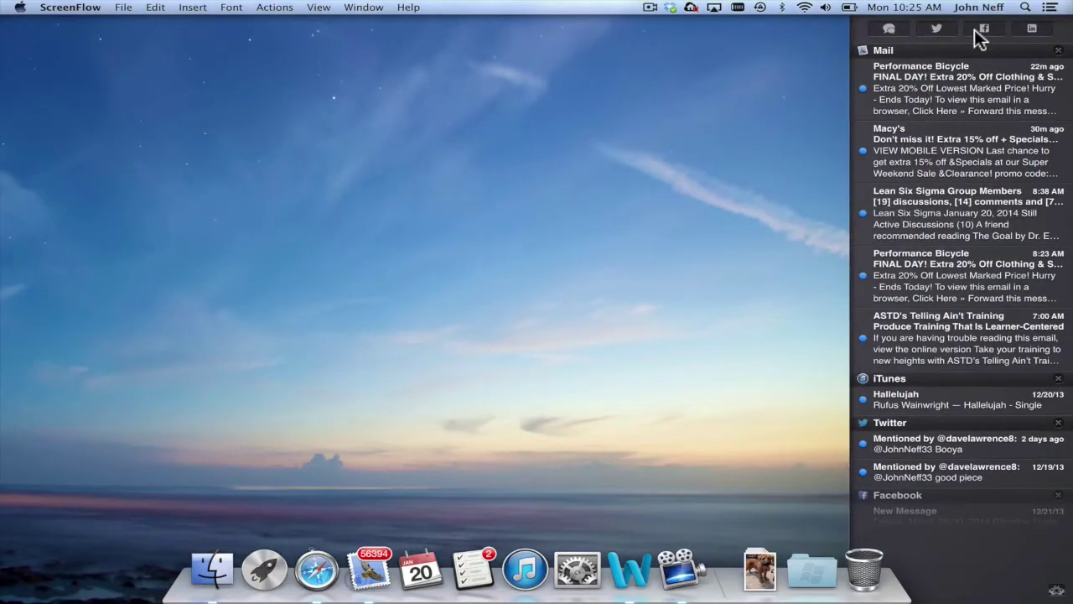
{"action": "left_click", "coordinate": [745, 235]}
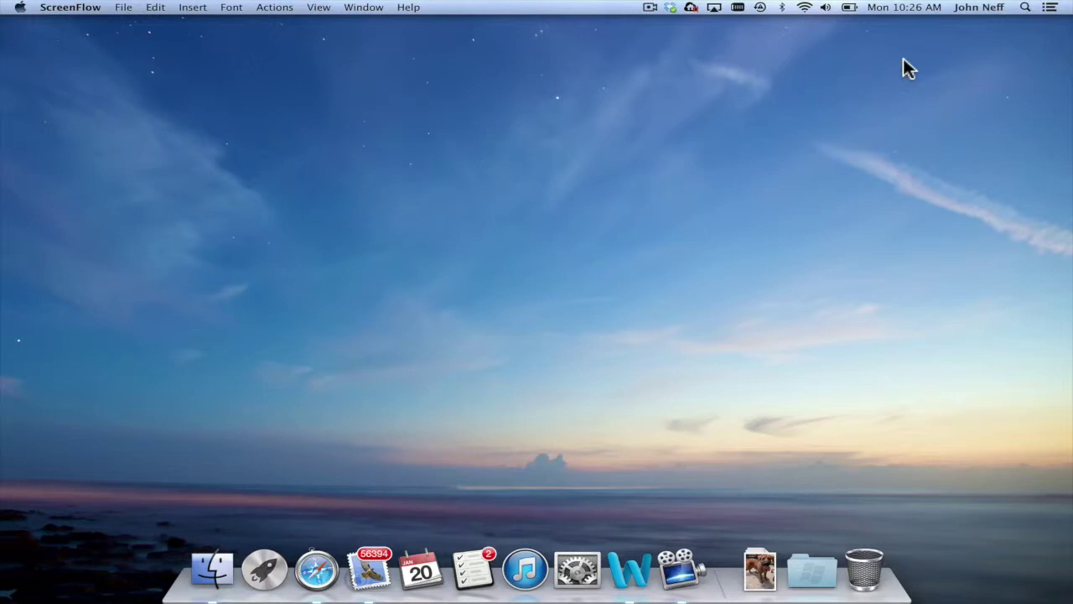
- Reopen Notification Center and switch Do Not Disturb on, then back off
{"action": "left_click", "coordinate": [1051, 9]}
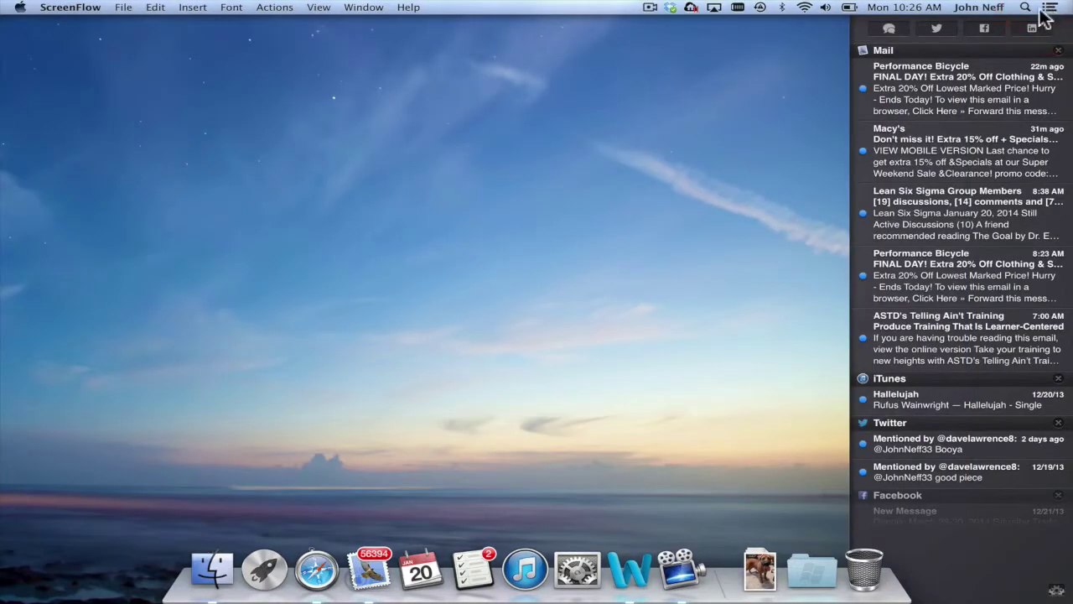
{"action": "scroll", "coordinate": [986, 82], "scroll_direction": "up", "scroll_amount": 3}
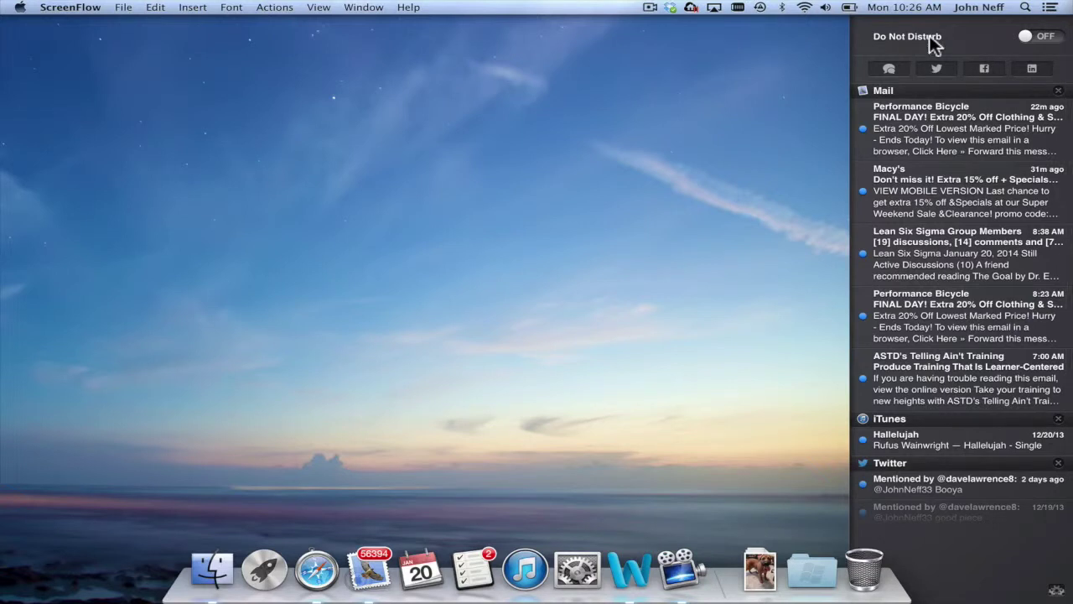
{"action": "left_click", "coordinate": [1036, 40]}
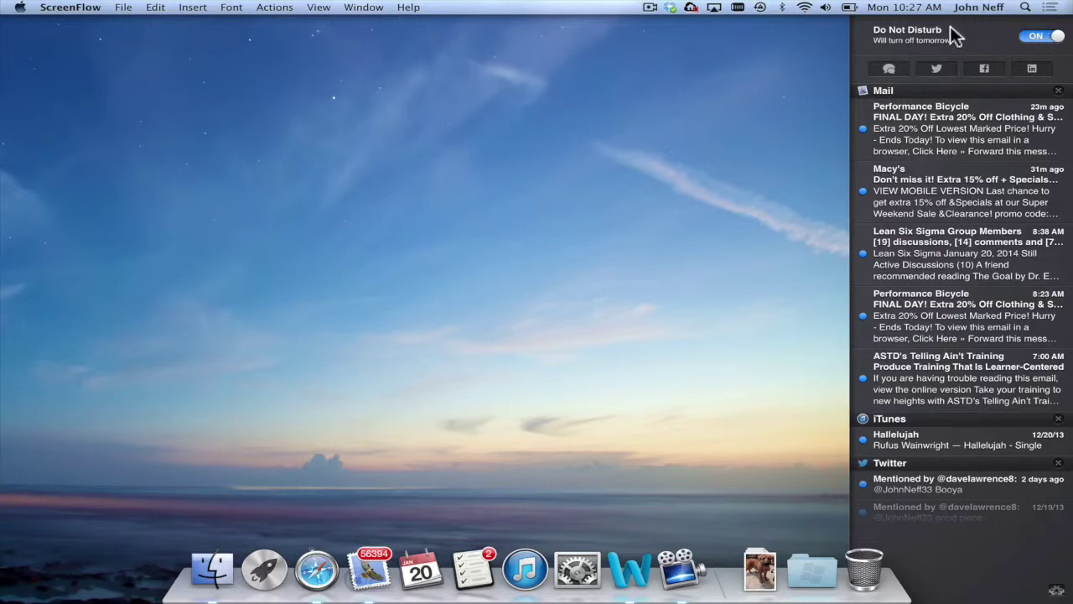
{"action": "left_click", "coordinate": [1037, 38]}
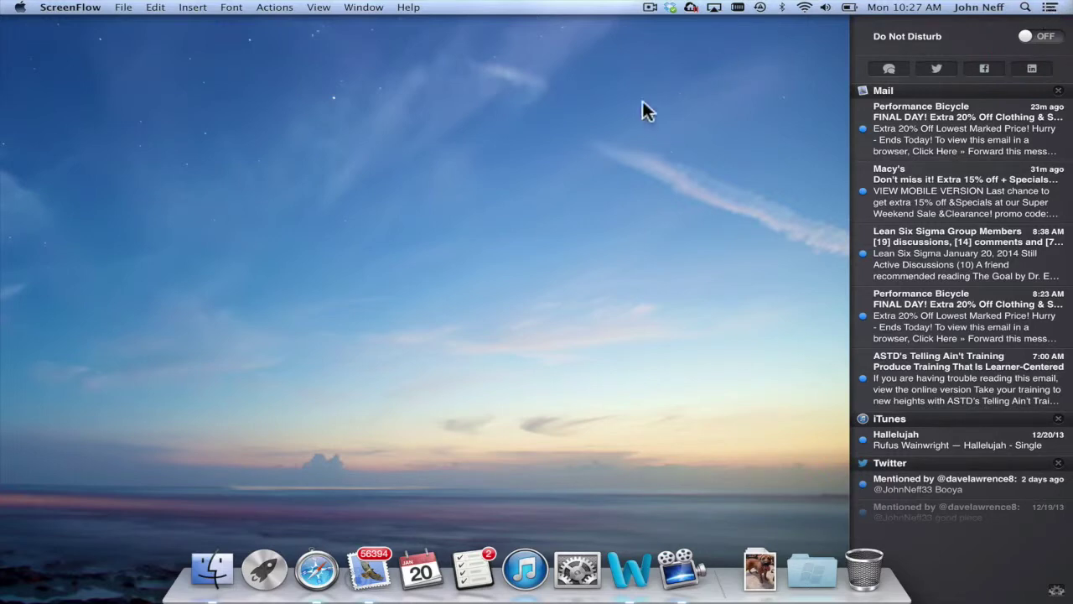
- Close Notification Center via the desktop, then reopen it from the menu-bar icon
{"action": "left_click", "coordinate": [603, 145]}
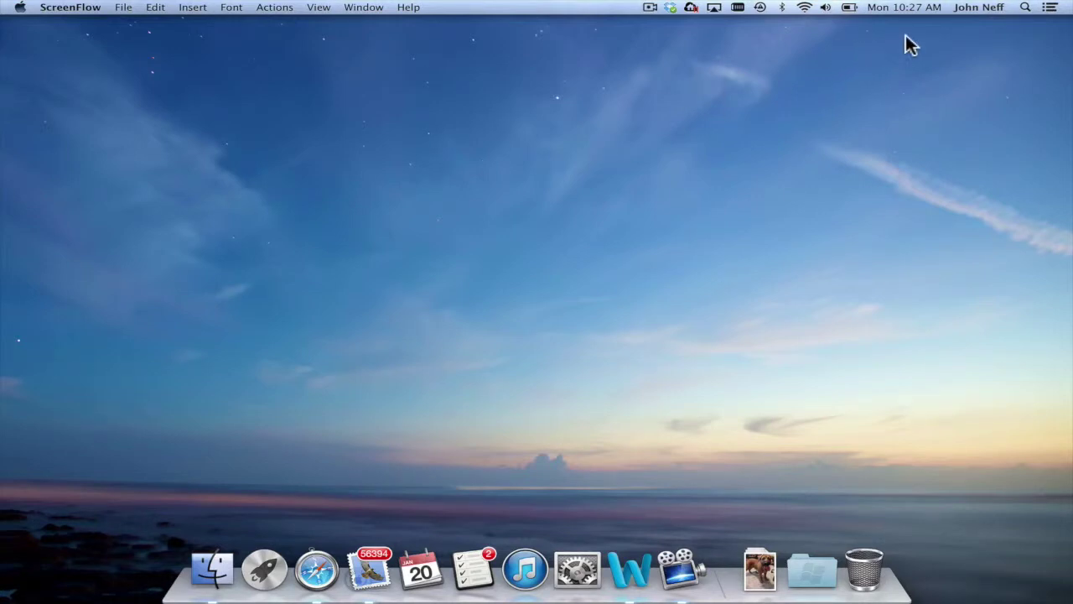
{"action": "left_click", "coordinate": [1050, 8]}
- Open Notification Center, scroll the list, and clear the Mail notifications group
{"action": "left_click", "coordinate": [1052, 8]}
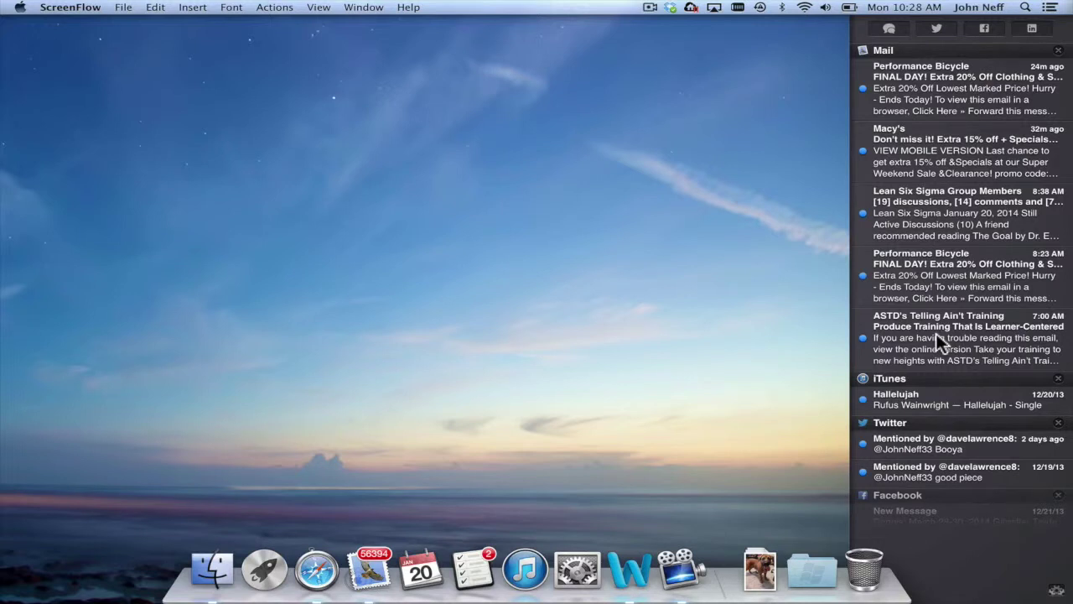
{"action": "scroll", "coordinate": [948, 398], "scroll_direction": "down", "scroll_amount": 5}
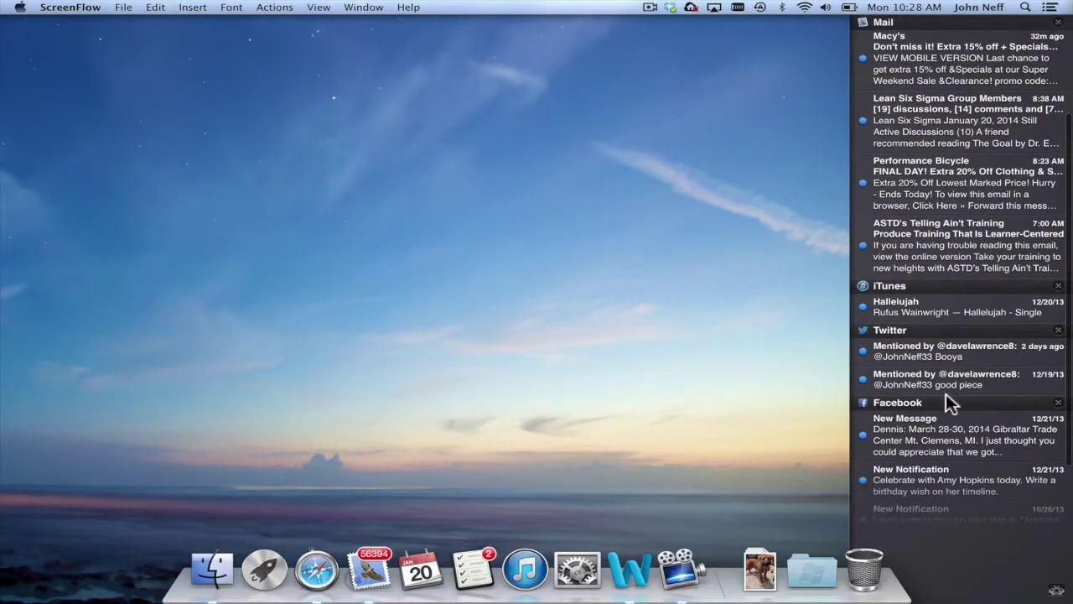
{"action": "scroll", "coordinate": [947, 399], "scroll_direction": "down", "scroll_amount": 5}
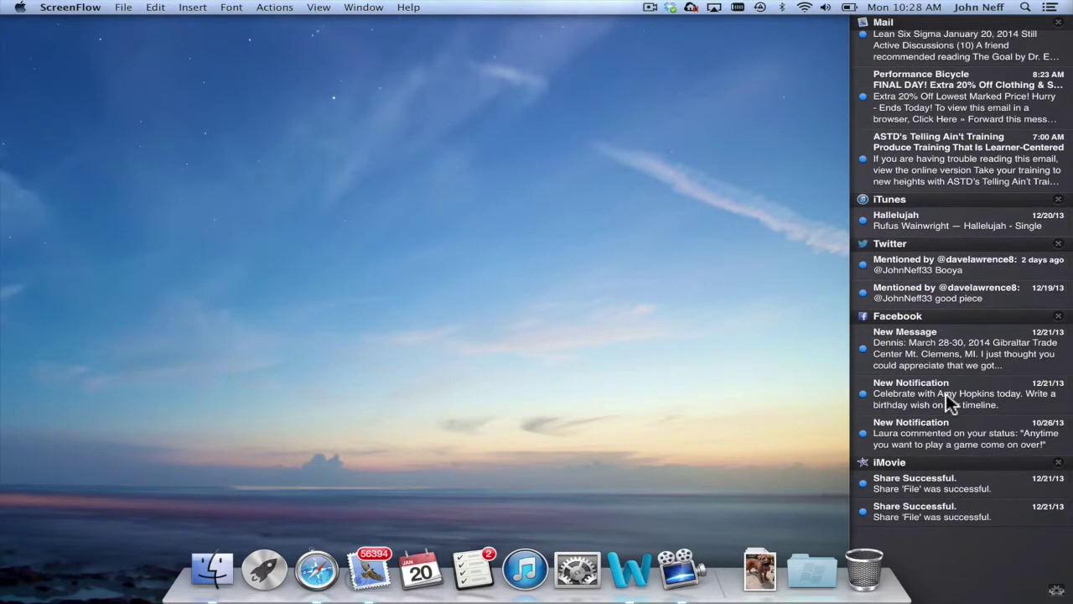
{"action": "scroll", "coordinate": [946, 393], "scroll_direction": "up", "scroll_amount": 10}
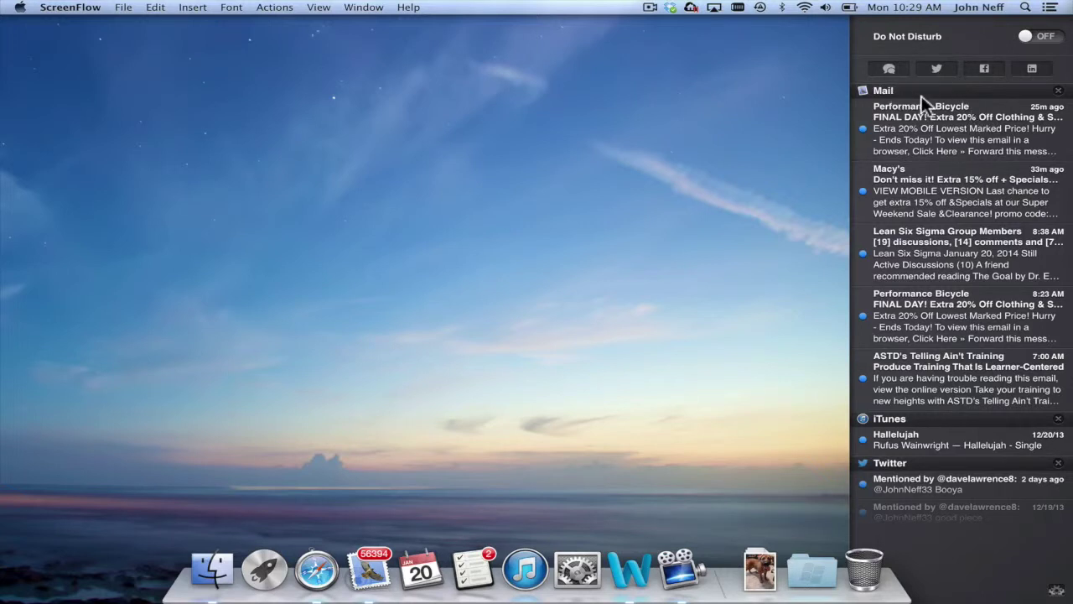
{"action": "left_click", "coordinate": [1059, 92]}
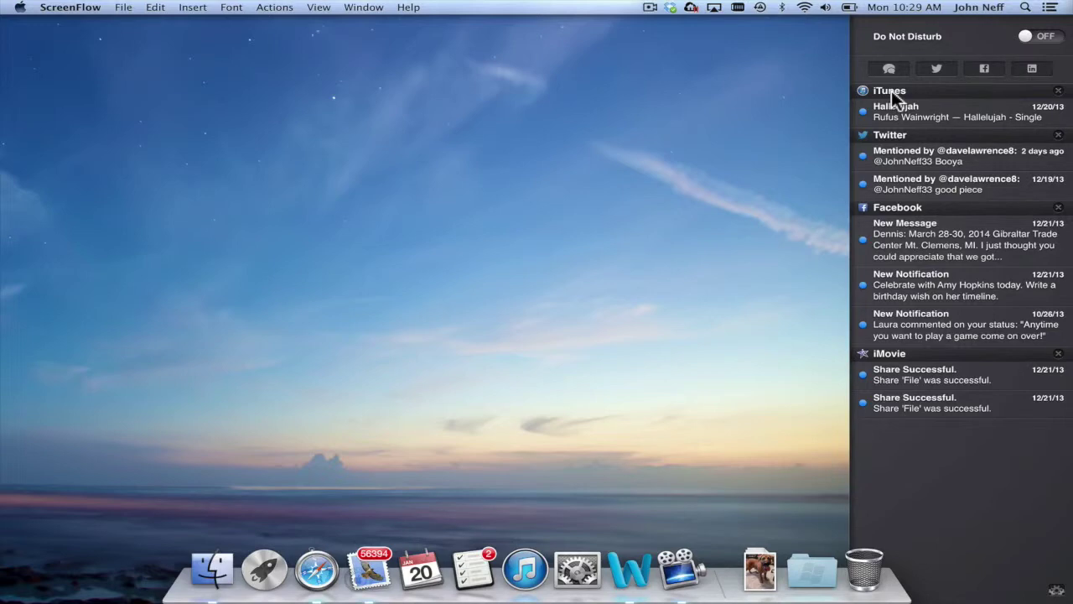
- Clear the iTunes notification and open Notifications preferences from the gear icon
{"action": "left_click", "coordinate": [1058, 93]}
{"action": "scroll", "coordinate": [1058, 98], "scroll_direction": "down", "scroll_amount": 1}
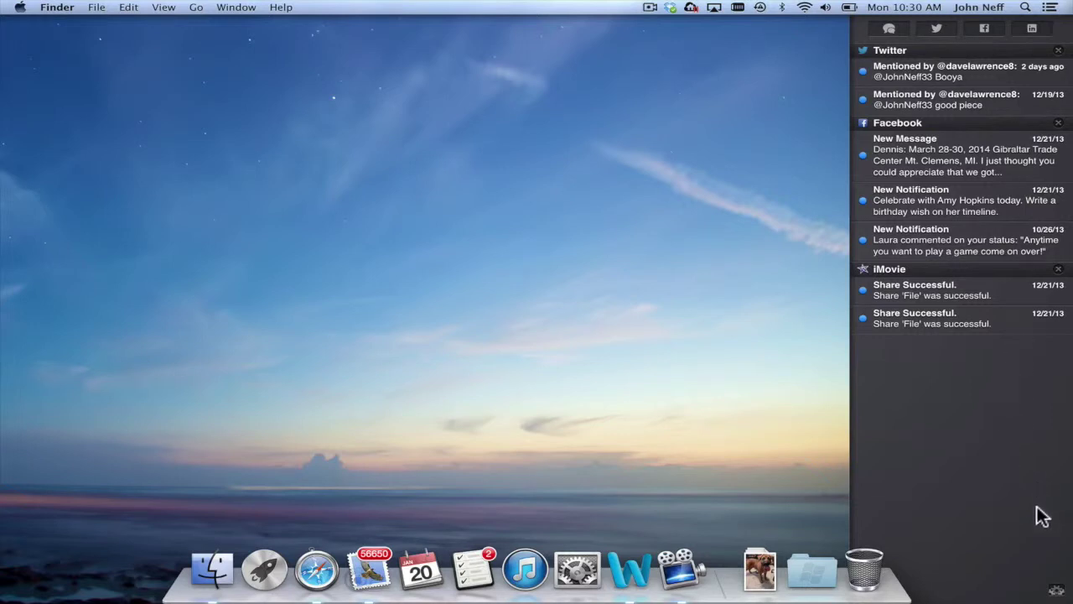
{"action": "left_click", "coordinate": [1056, 592]}
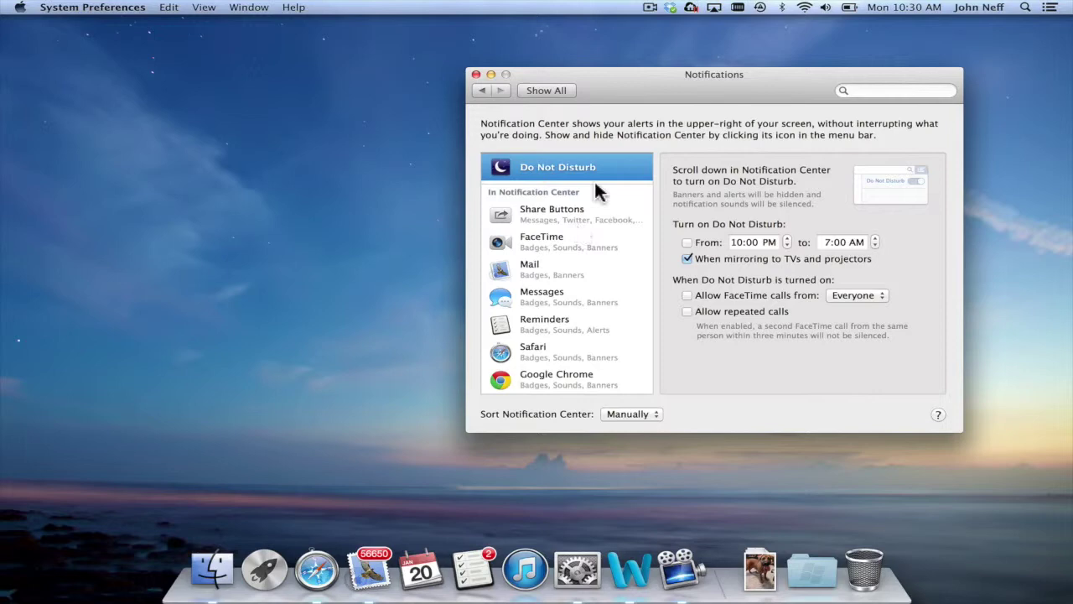
- Scroll the Notifications app list and select Facebook to view its alert settings
{"action": "scroll", "coordinate": [597, 215], "scroll_direction": "down", "scroll_amount": 5}
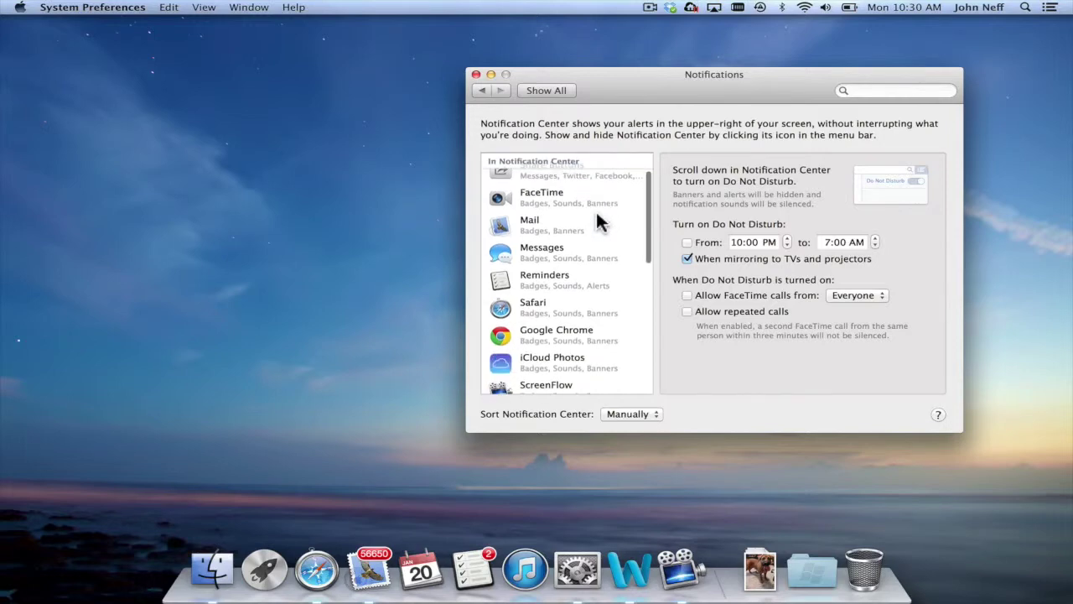
{"action": "scroll", "coordinate": [597, 215], "scroll_direction": "down", "scroll_amount": 5}
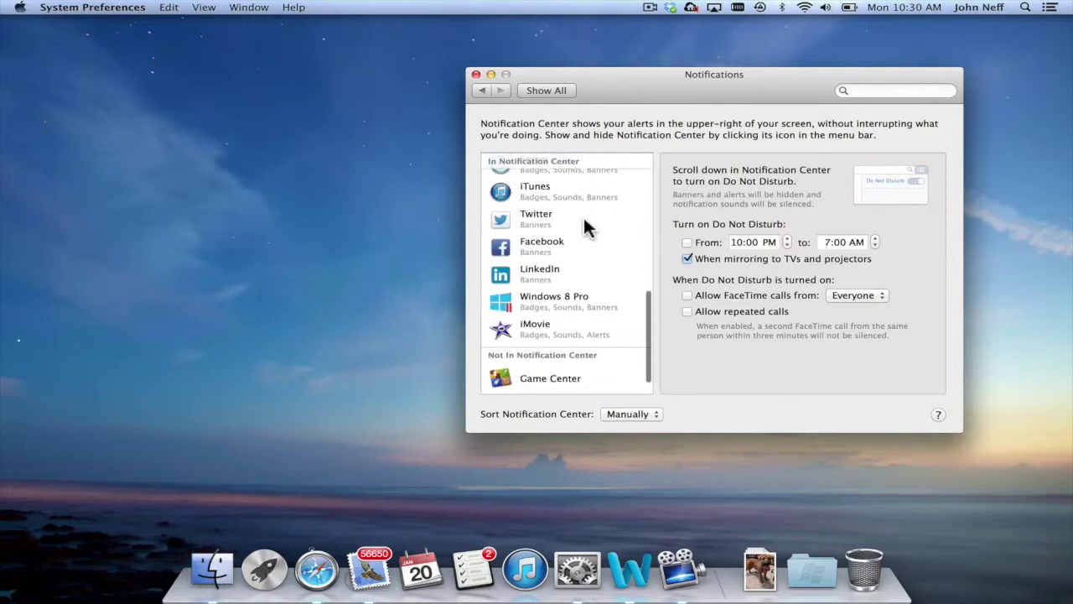
{"action": "left_click", "coordinate": [552, 242]}
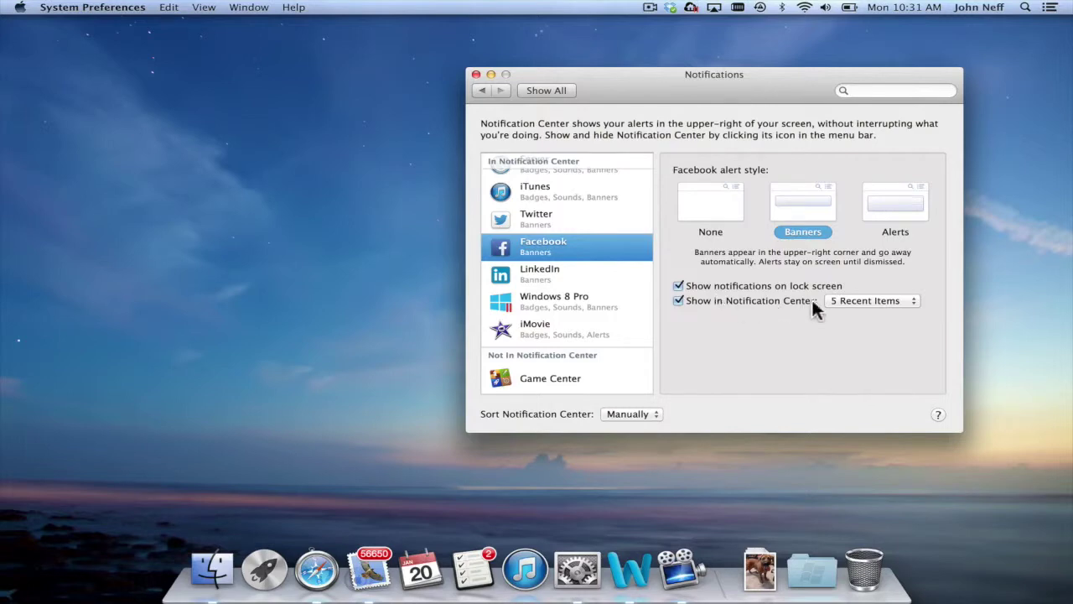
{"action": "left_click", "coordinate": [866, 300]}
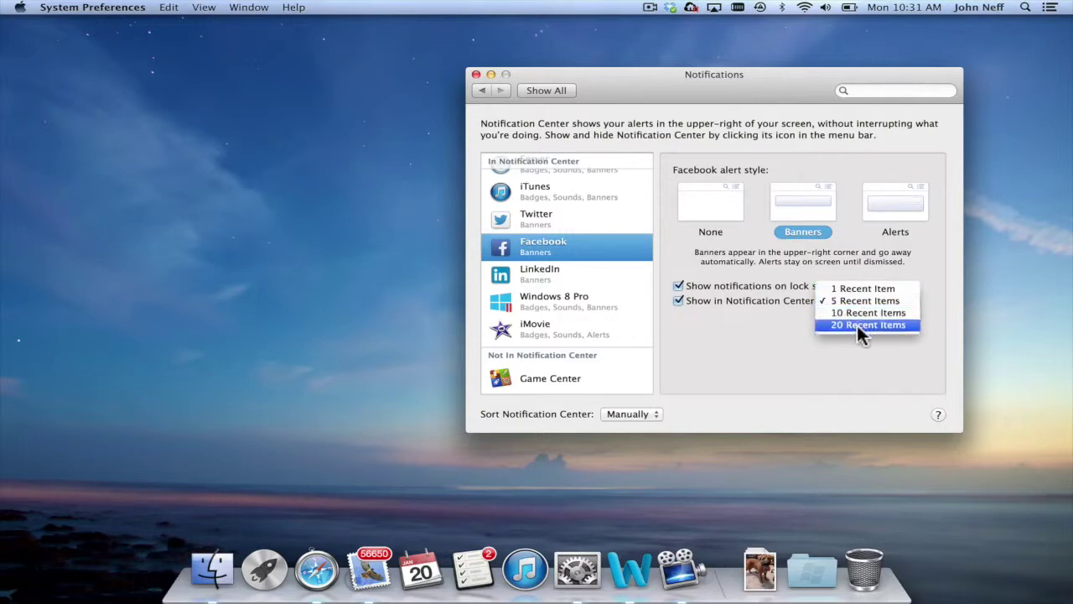
{"action": "left_click", "coordinate": [749, 317]}
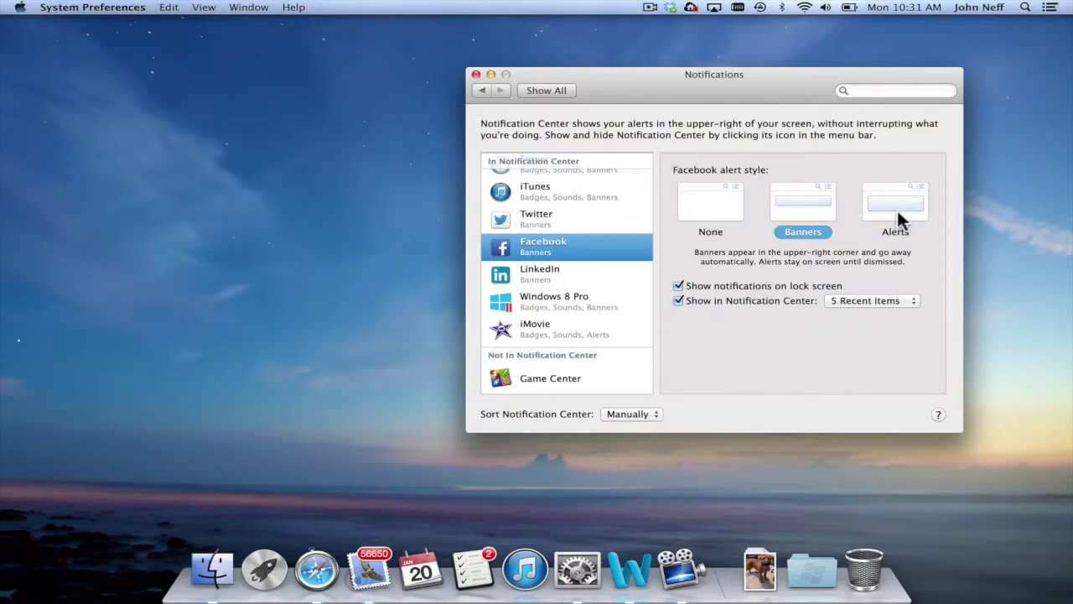
{"action": "left_click", "coordinate": [711, 205]}
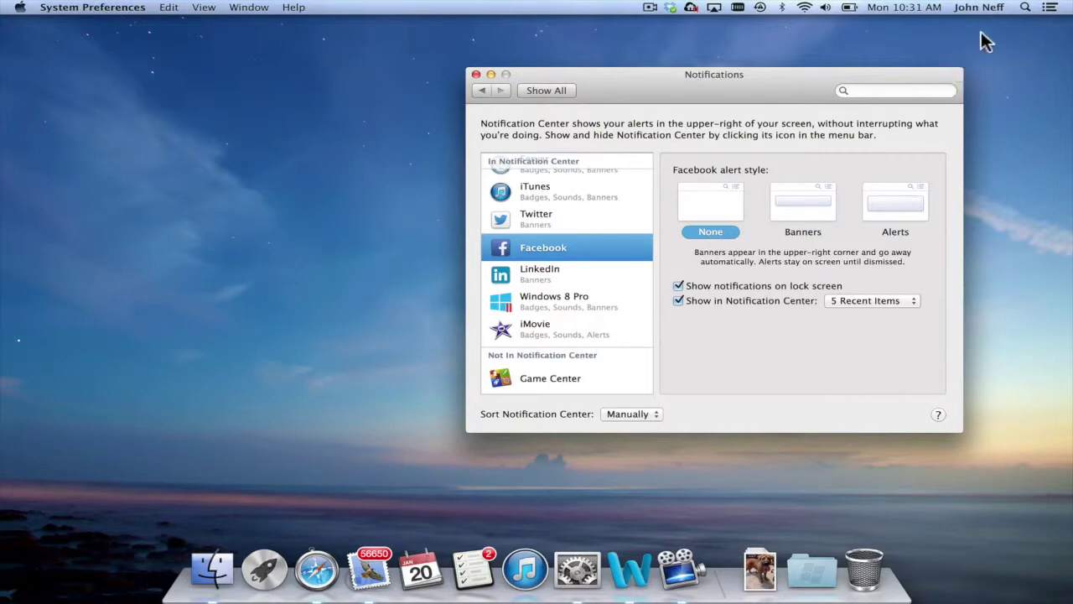
{"action": "left_click", "coordinate": [810, 210]}
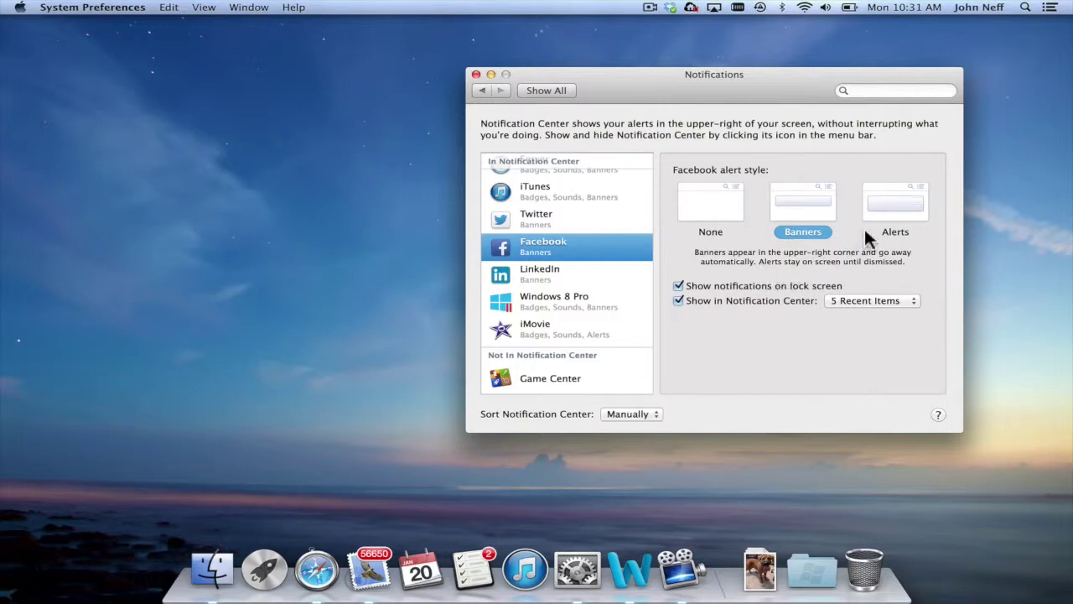
{"action": "left_click", "coordinate": [894, 208]}
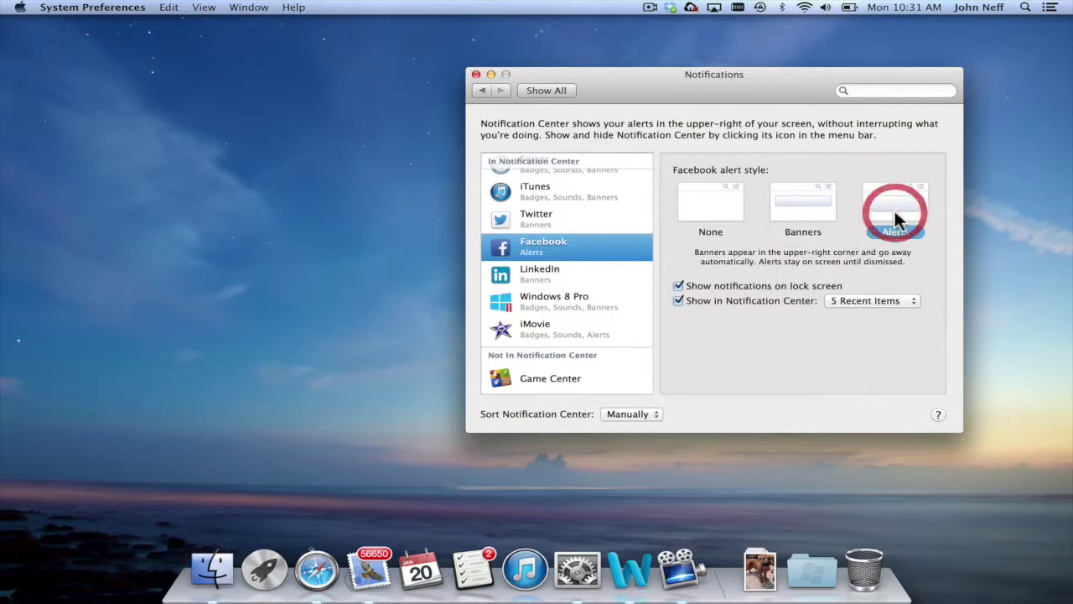
{"action": "left_click", "coordinate": [803, 223]}
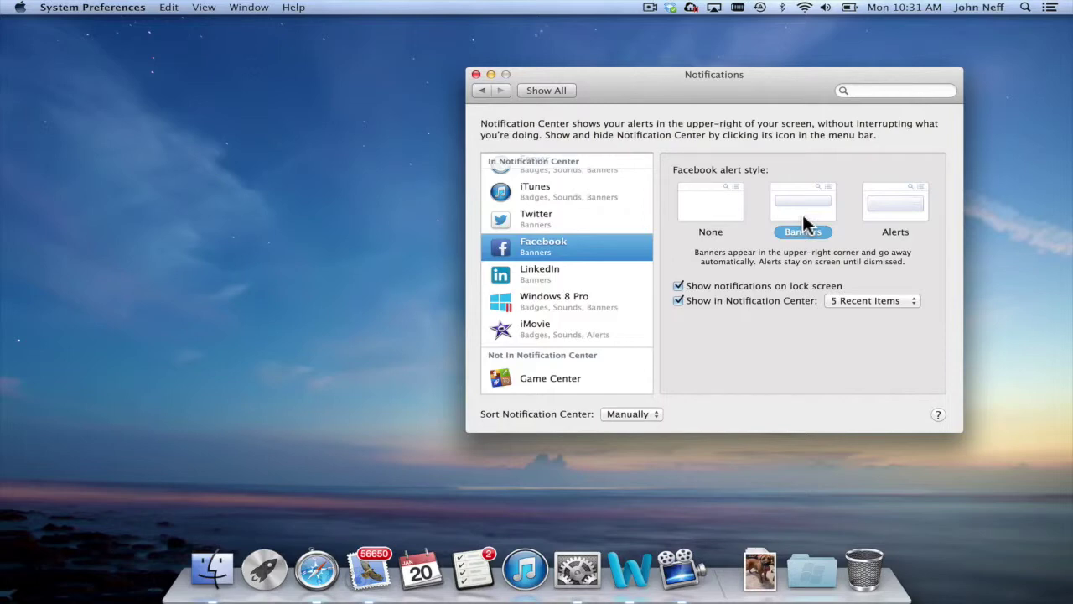
- Scroll the Notifications app list back to the top to reach Do Not Disturb
{"action": "scroll", "coordinate": [615, 277], "scroll_direction": "down", "scroll_amount": 2}
{"action": "scroll", "coordinate": [616, 276], "scroll_direction": "up", "scroll_amount": 4}
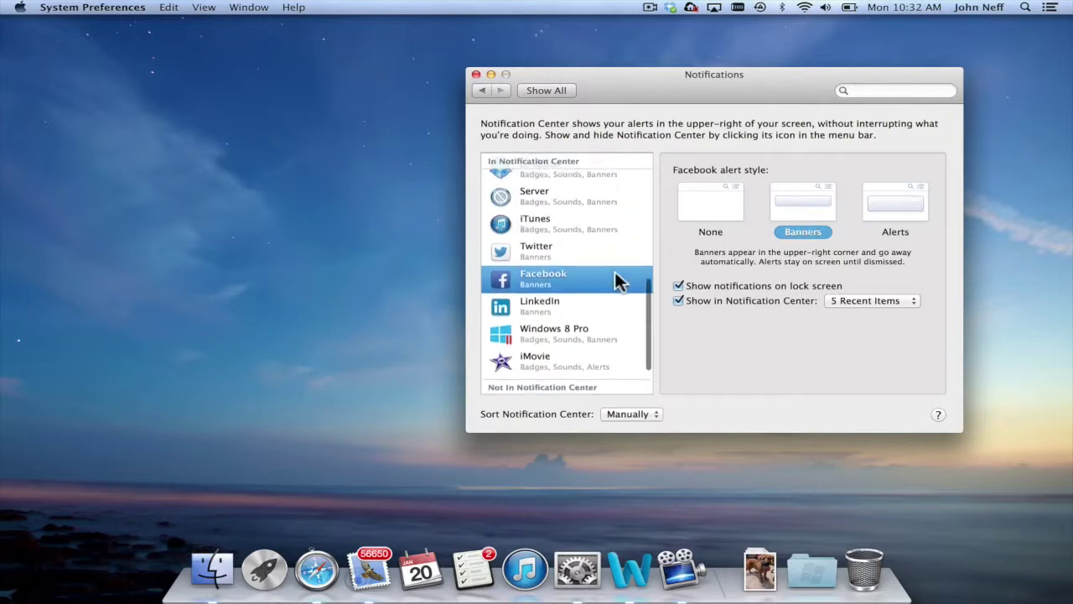
{"action": "scroll", "coordinate": [617, 281], "scroll_direction": "up", "scroll_amount": 10}
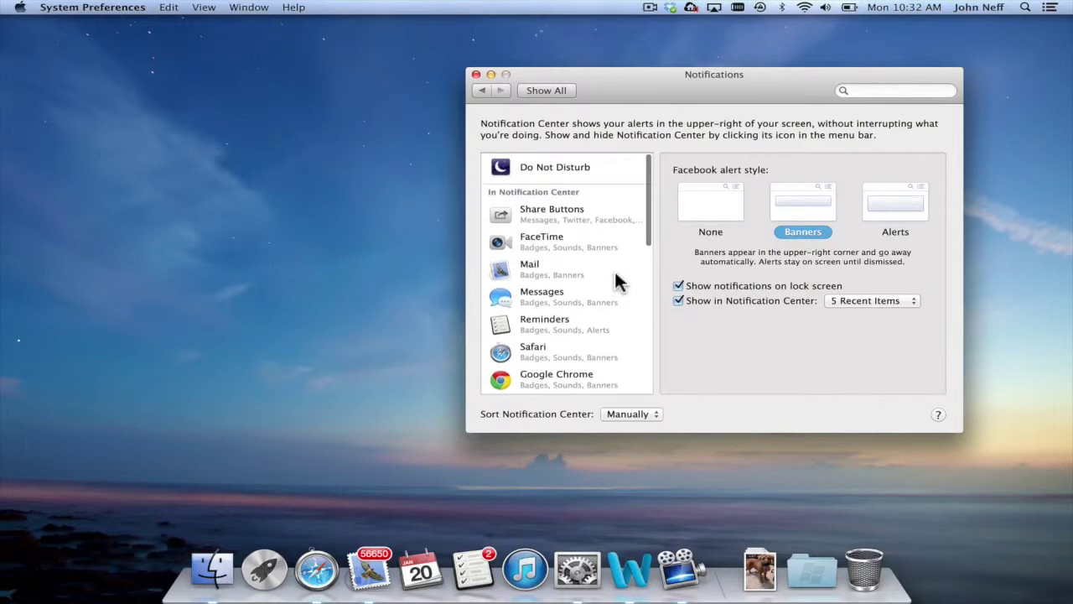
{"action": "scroll", "coordinate": [617, 281], "scroll_direction": "down", "scroll_amount": 10}
{"action": "scroll", "coordinate": [629, 349], "scroll_direction": "up", "scroll_amount": 12}
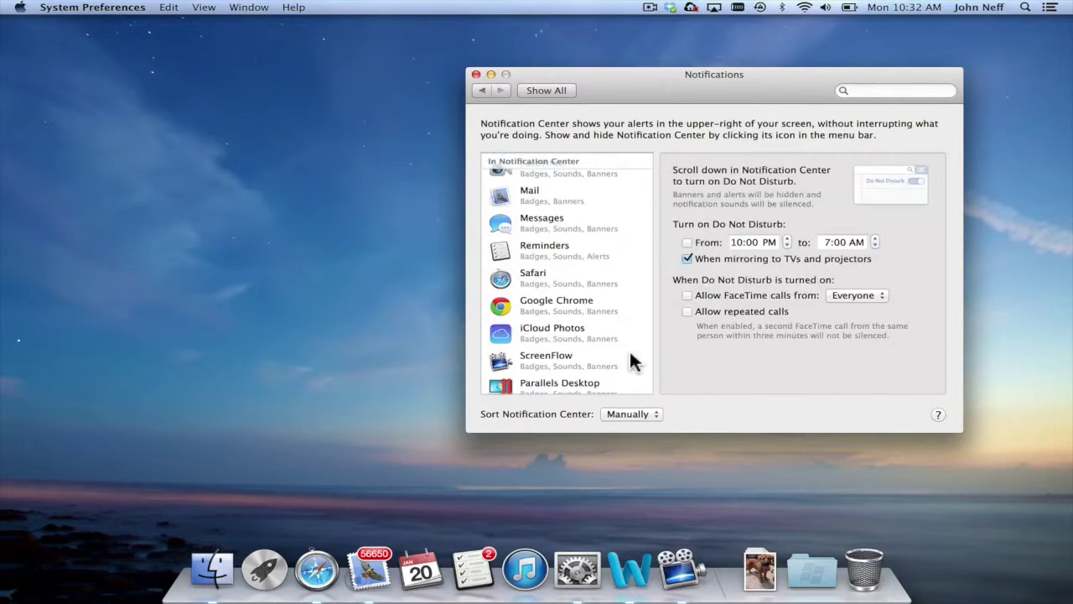